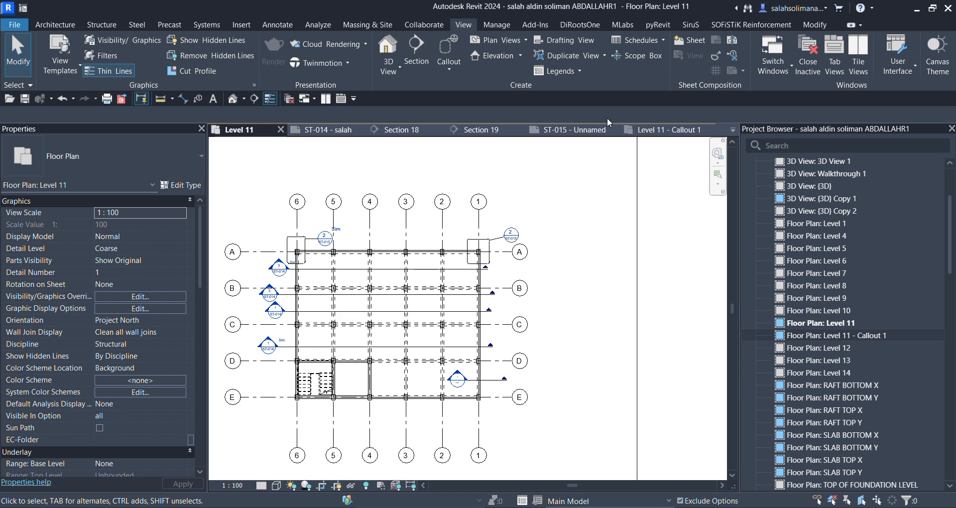
- Create a new drafting view named Drafting 1 at 1:10 scale, dismissing the save reminder
{"action": "left_click", "coordinate": [567, 42]}
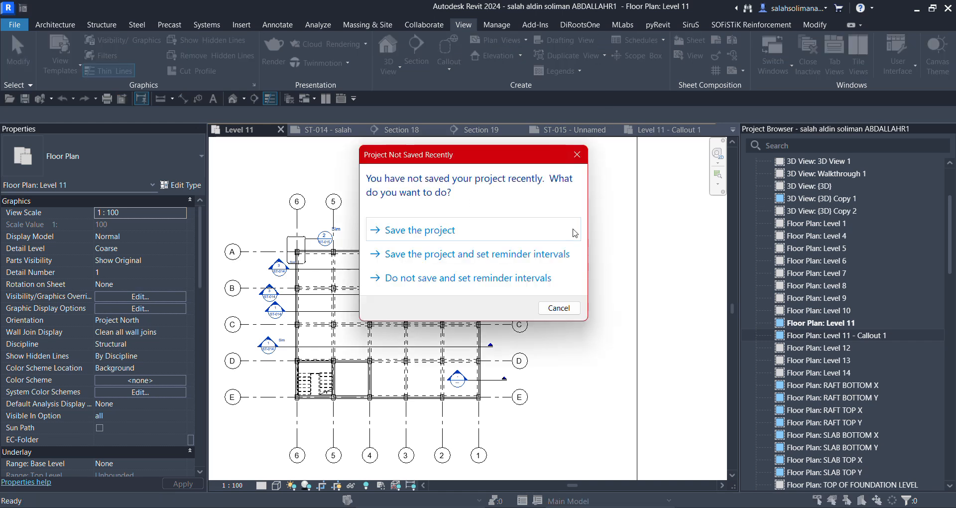
{"action": "left_click", "coordinate": [576, 155]}
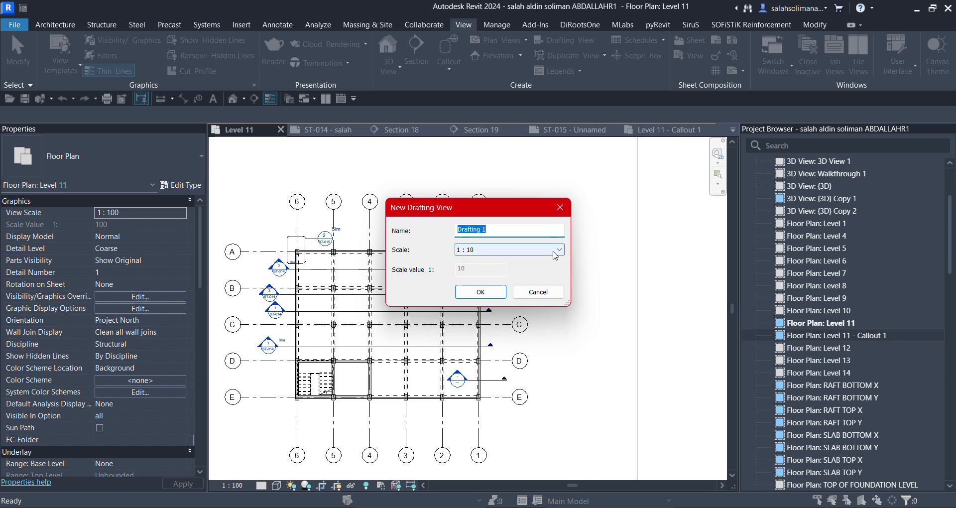
{"action": "left_click", "coordinate": [495, 294]}
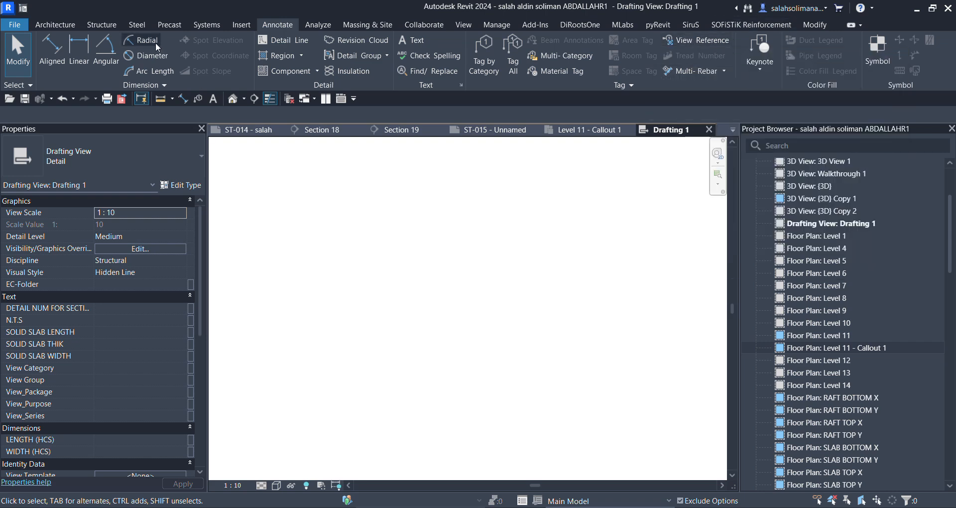
- Draw a detail-line rectangle about 4400 by 3800 mm in the drafting view with the <Thin Lines> style
{"action": "left_click", "coordinate": [240, 25]}
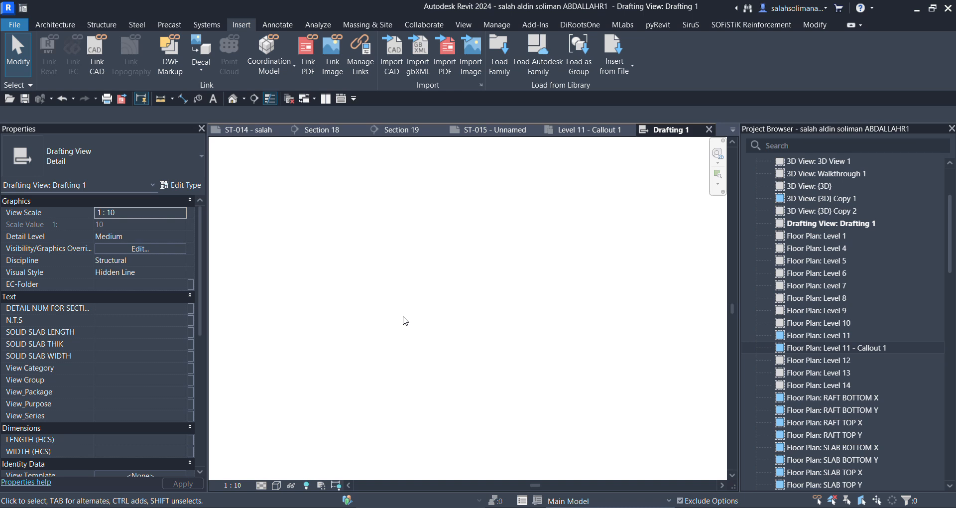
{"action": "left_click", "coordinate": [197, 24]}
{"action": "left_click", "coordinate": [282, 24]}
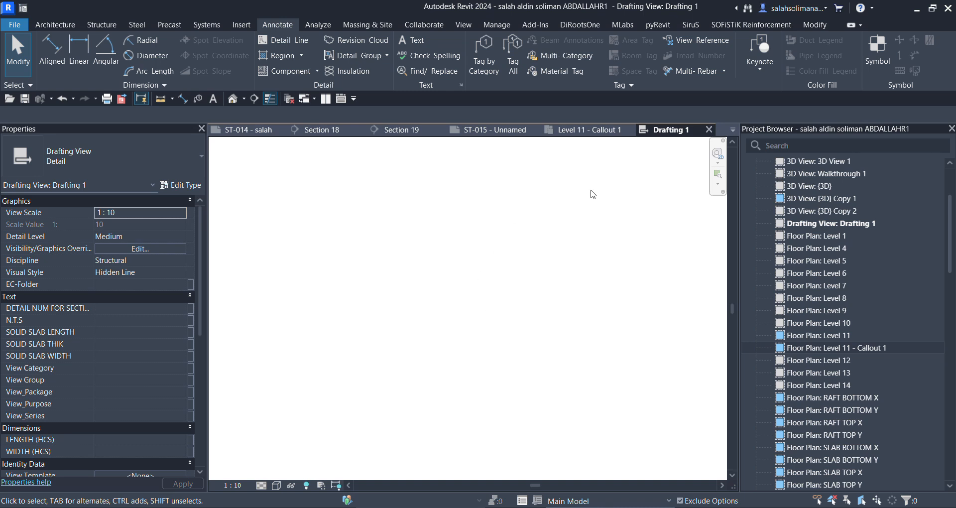
{"action": "left_click", "coordinate": [287, 42]}
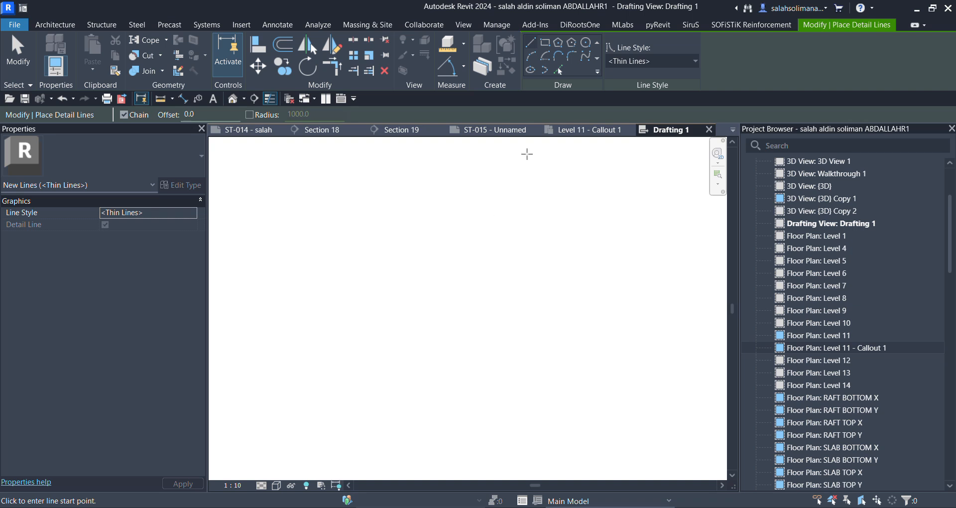
{"action": "left_click", "coordinate": [397, 206]}
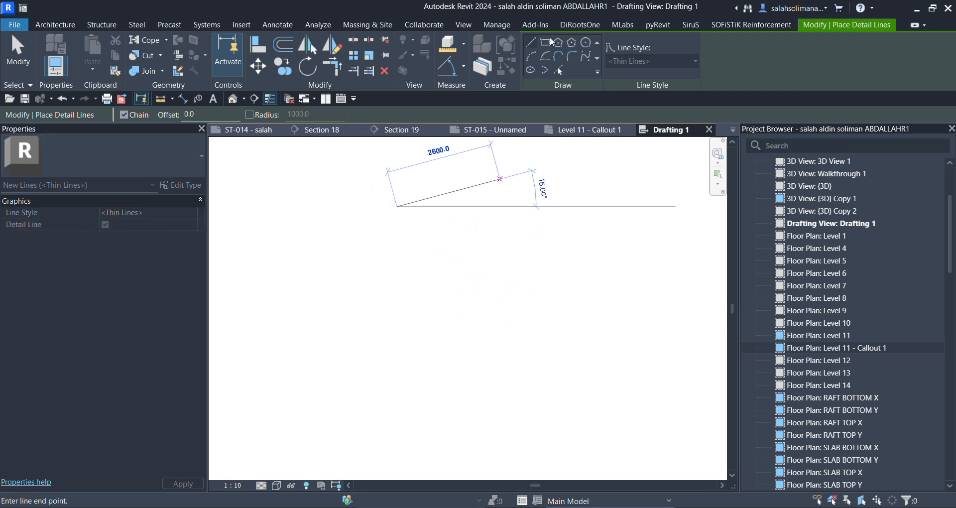
{"action": "left_click", "coordinate": [549, 43]}
{"action": "left_click", "coordinate": [357, 188]}
{"action": "left_click", "coordinate": [538, 342]}
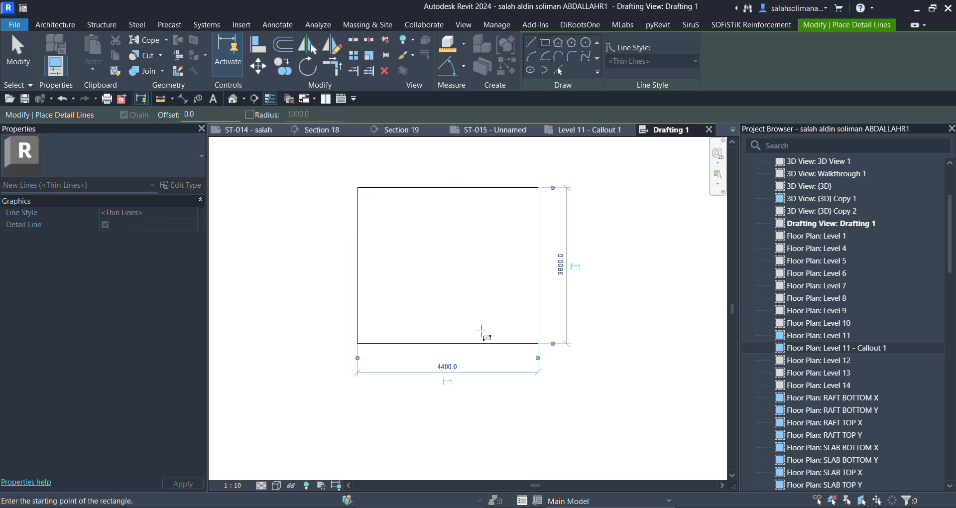
{"action": "scroll", "coordinate": [347, 410], "scroll_direction": "down", "scroll_amount": 2}
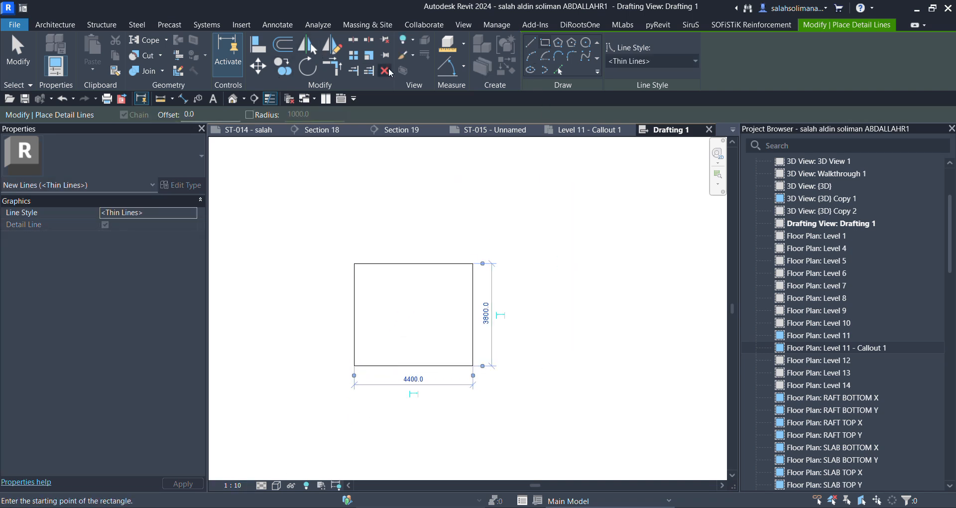
- Start a CONCRETE filled region and pick the rectangle's four edges as its boundary
{"action": "left_click", "coordinate": [277, 24]}
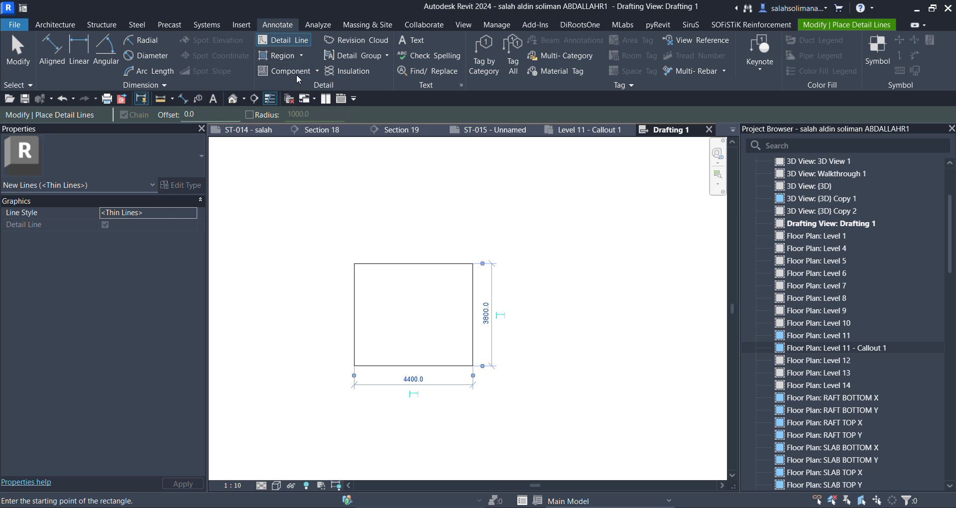
{"action": "left_click", "coordinate": [277, 56]}
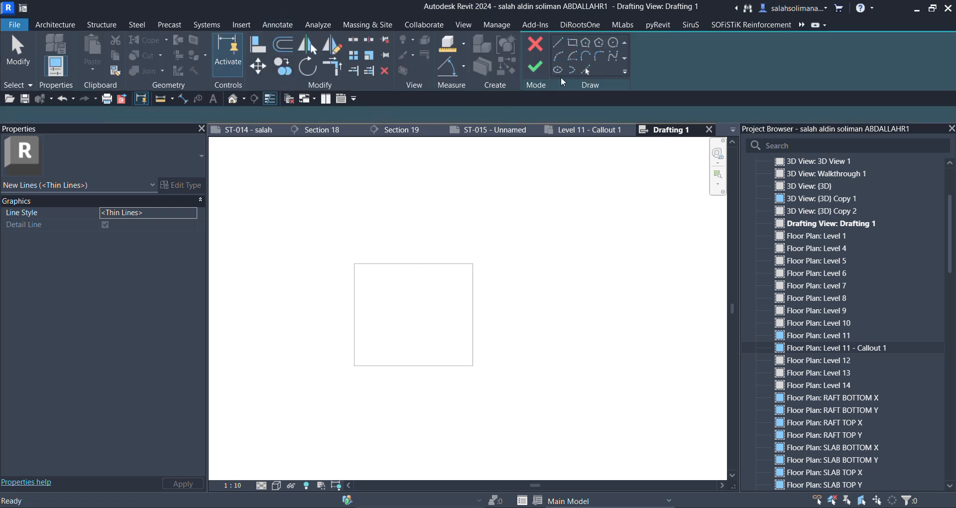
{"action": "left_click", "coordinate": [586, 71]}
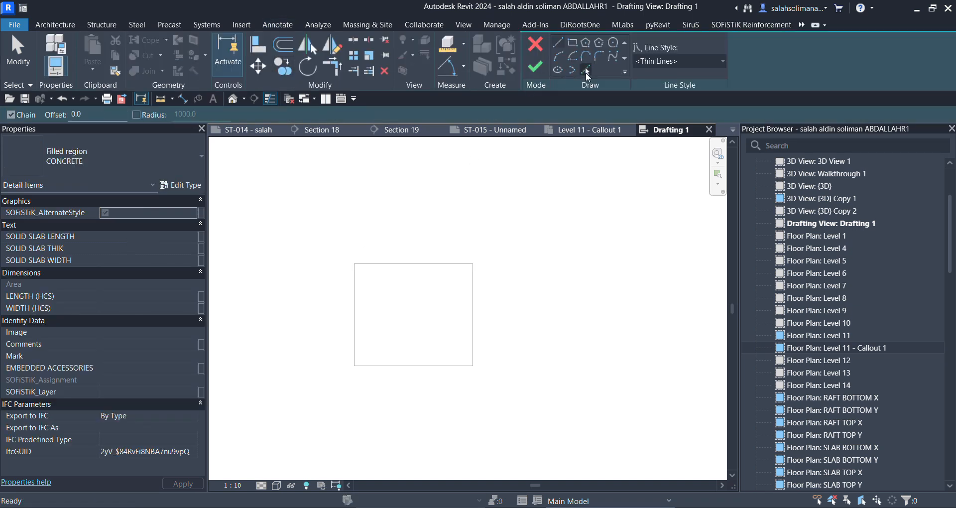
{"action": "left_click", "coordinate": [419, 265]}
{"action": "left_click", "coordinate": [478, 314]}
{"action": "left_click", "coordinate": [433, 367]}
{"action": "left_click", "coordinate": [358, 335]}
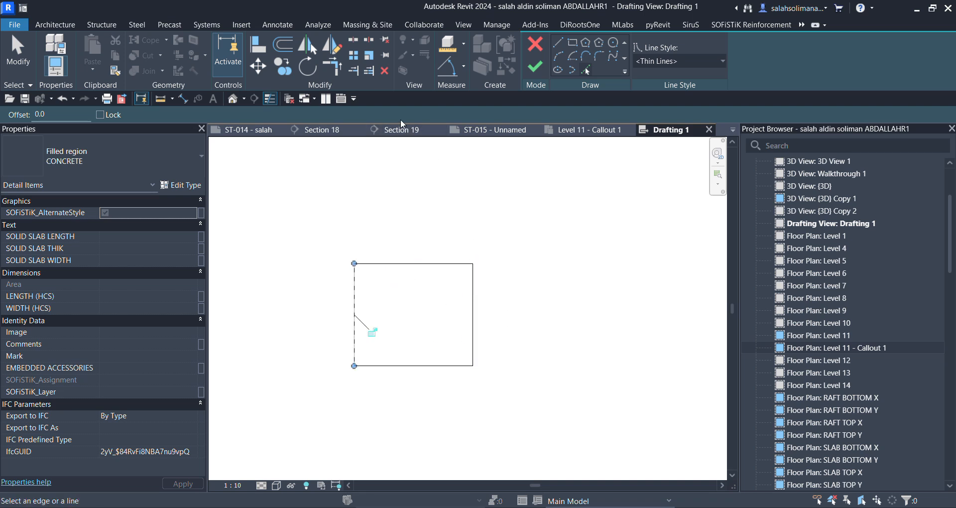
- Set the foreground fill pattern of the CONCRETE filled region type to the Brickwork 2 drafting pattern
{"action": "left_click", "coordinate": [198, 189]}
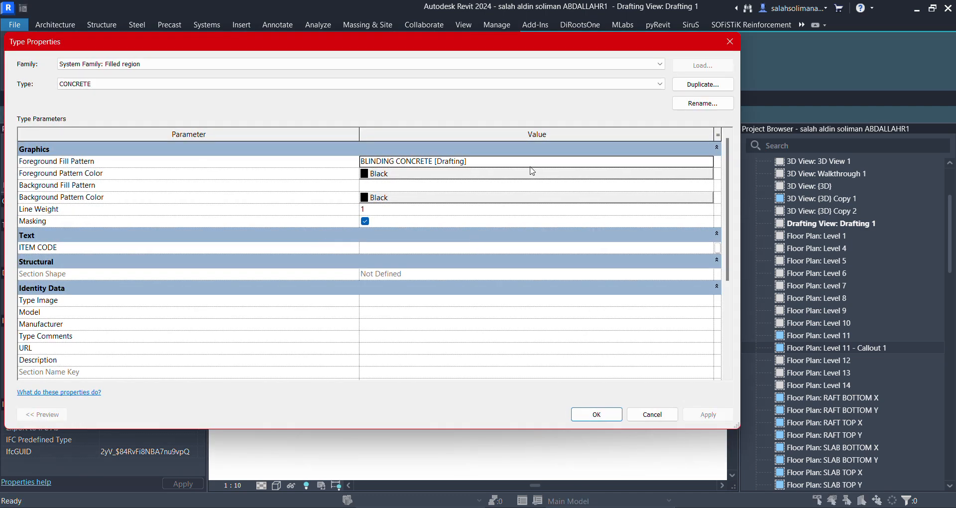
{"action": "left_click", "coordinate": [454, 162]}
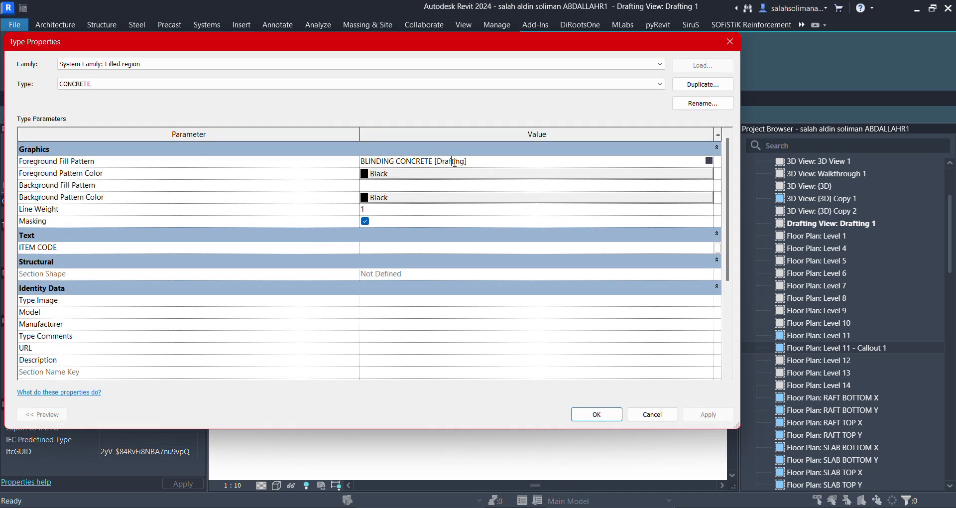
{"action": "left_click", "coordinate": [426, 174]}
{"action": "left_click", "coordinate": [494, 112]}
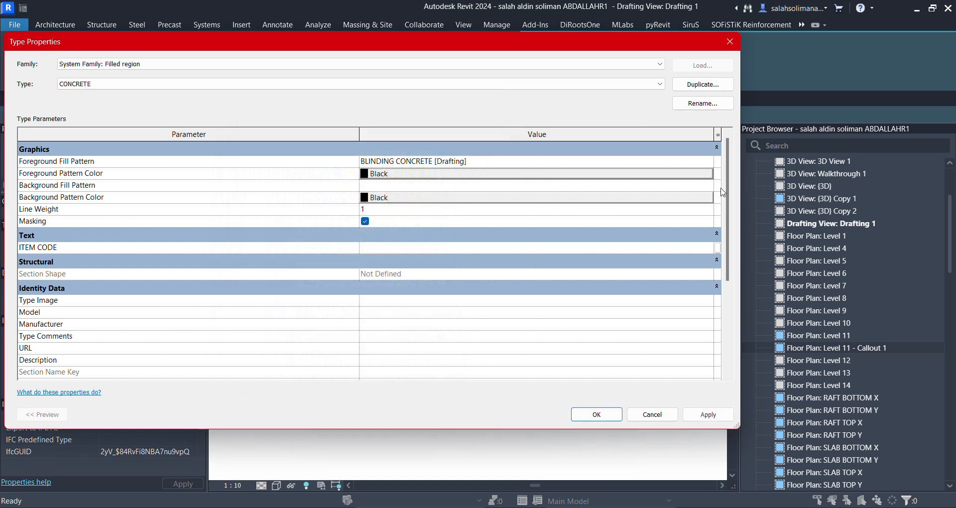
{"action": "left_click", "coordinate": [716, 161]}
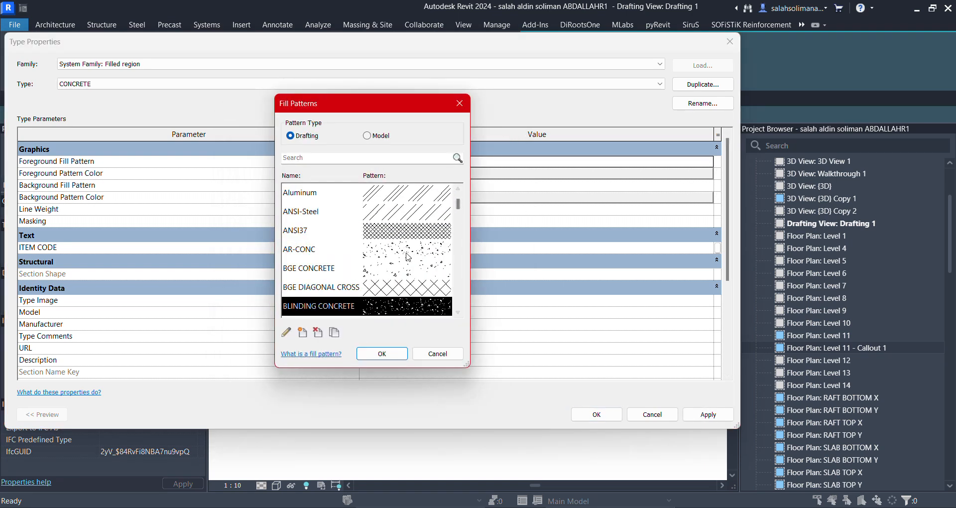
{"action": "scroll", "coordinate": [405, 245], "scroll_direction": "down", "scroll_amount": 3}
{"action": "left_click", "coordinate": [418, 200]}
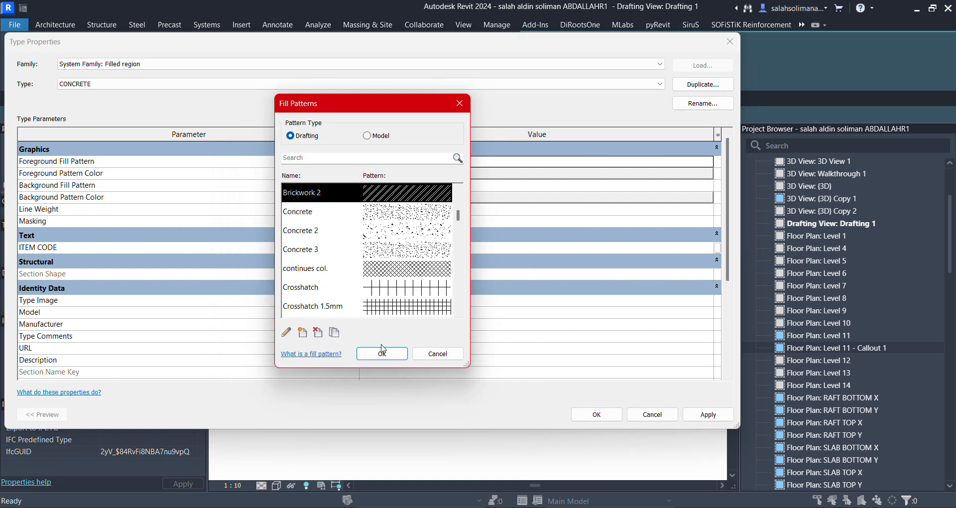
{"action": "left_click", "coordinate": [383, 353]}
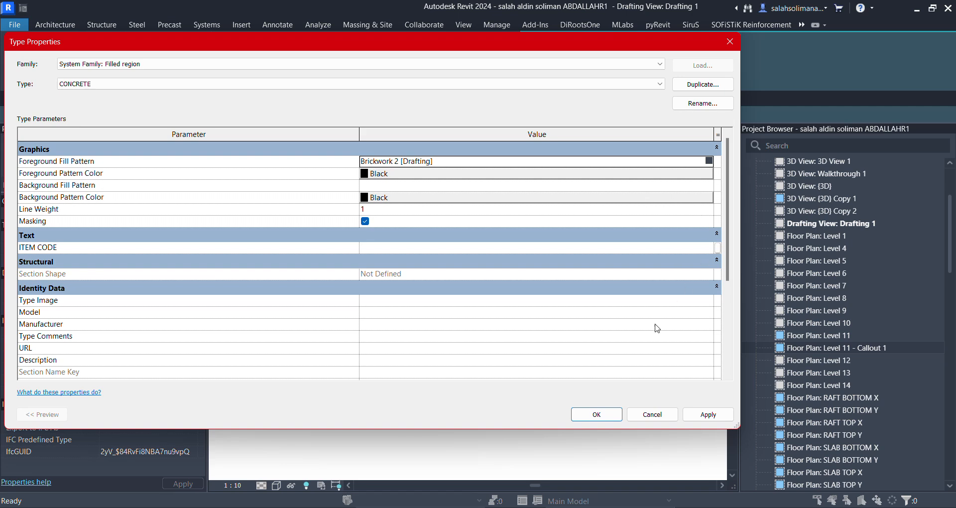
{"action": "left_click", "coordinate": [599, 416]}
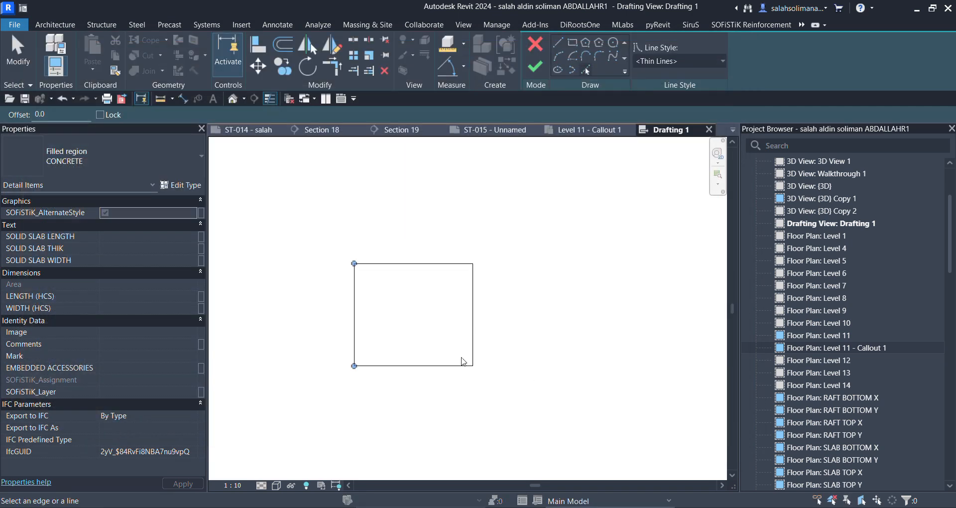
- Finish the filled region sketch inside the rectangle and check how its fill is displayed
{"action": "left_click", "coordinate": [539, 68]}
{"action": "left_click", "coordinate": [554, 367]}
{"action": "scroll", "coordinate": [374, 284], "scroll_direction": "up", "scroll_amount": 3}
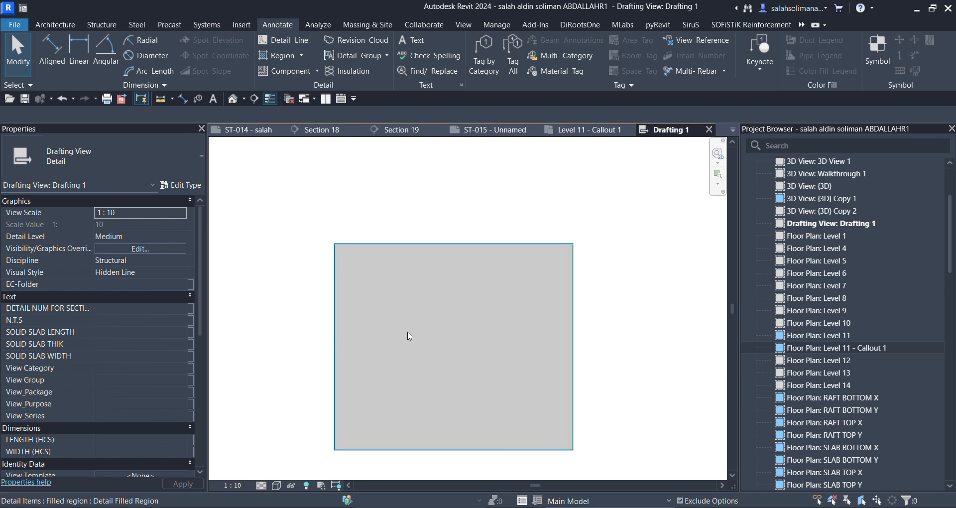
{"action": "left_click", "coordinate": [409, 336]}
{"action": "scroll", "coordinate": [411, 337], "scroll_direction": "down", "scroll_amount": 5}
{"action": "left_click", "coordinate": [619, 300]}
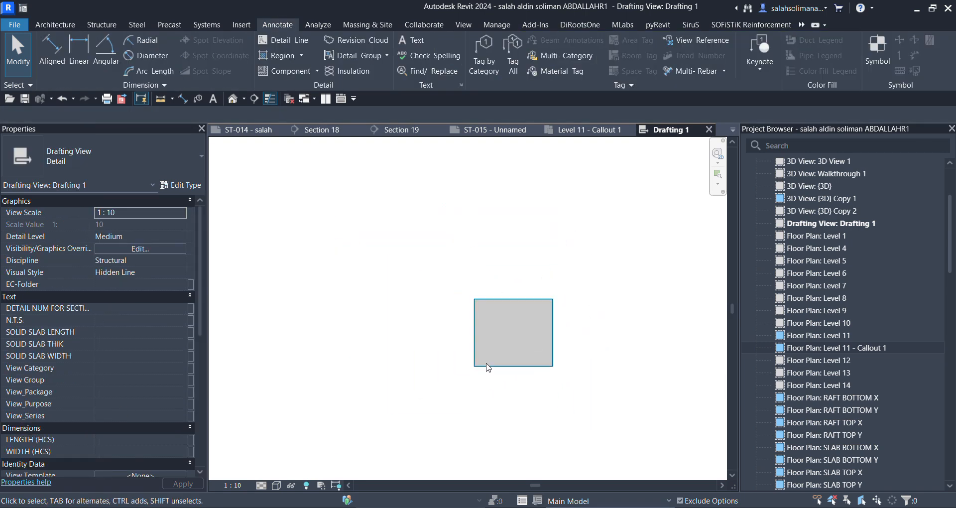
{"action": "scroll", "coordinate": [631, 328], "scroll_direction": "down", "scroll_amount": 2}
{"action": "middle_click_drag", "start_coordinate": [631, 331], "coordinate": [514, 311]}
{"action": "scroll", "coordinate": [455, 312], "scroll_direction": "up", "scroll_amount": 3}
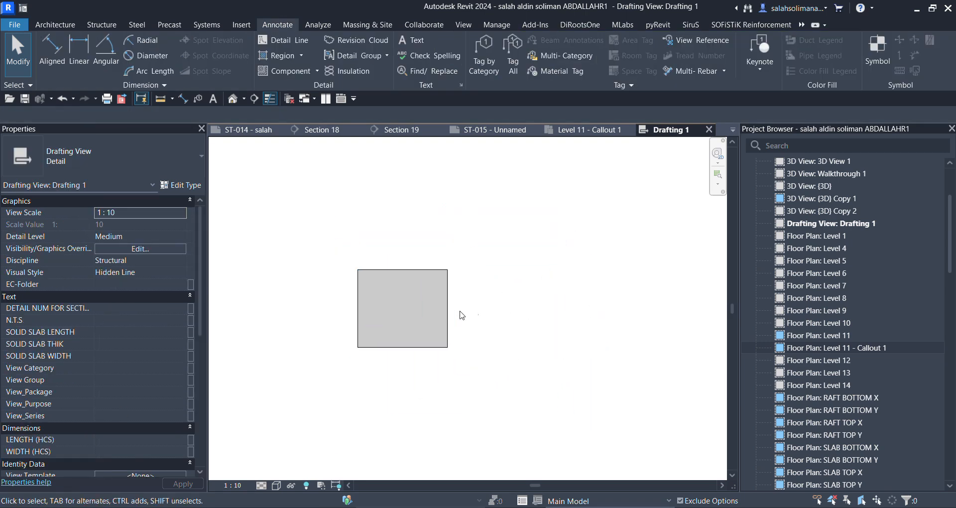
- Open sheet ST-015 - Unnamed and locate the Drafting 1 view among the project's views
{"action": "left_click", "coordinate": [510, 131]}
{"action": "scroll", "coordinate": [859, 387], "scroll_direction": "down", "scroll_amount": 10}
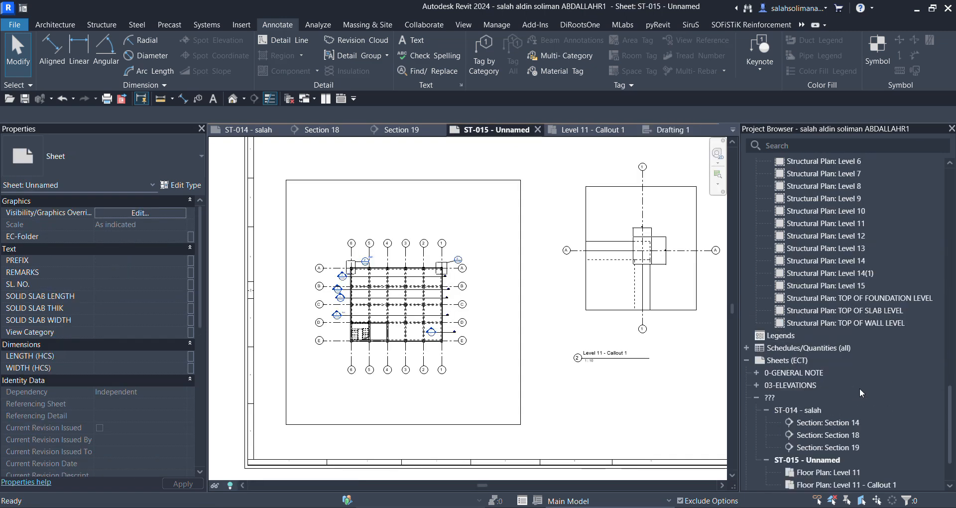
{"action": "scroll", "coordinate": [859, 388], "scroll_direction": "up", "scroll_amount": 5}
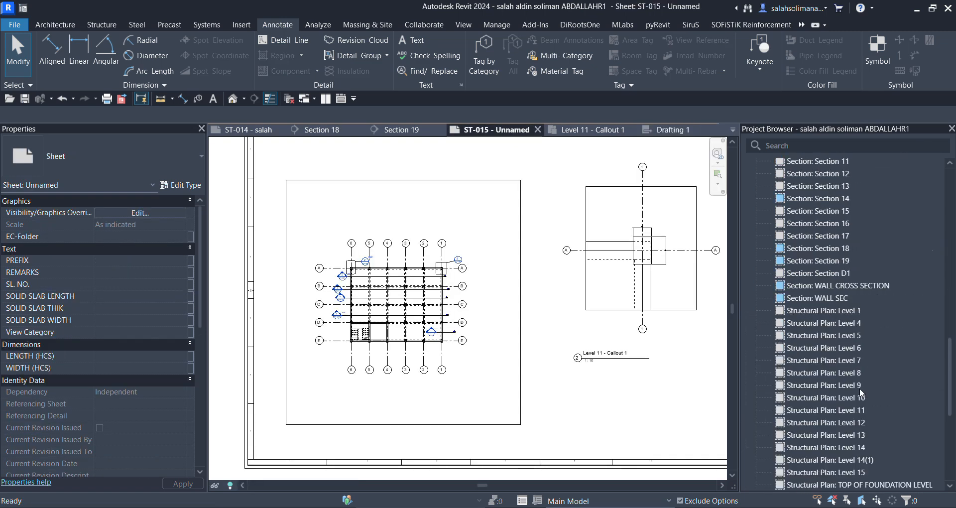
{"action": "scroll", "coordinate": [859, 387], "scroll_direction": "down", "scroll_amount": 5}
{"action": "scroll", "coordinate": [832, 333], "scroll_direction": "up", "scroll_amount": 20}
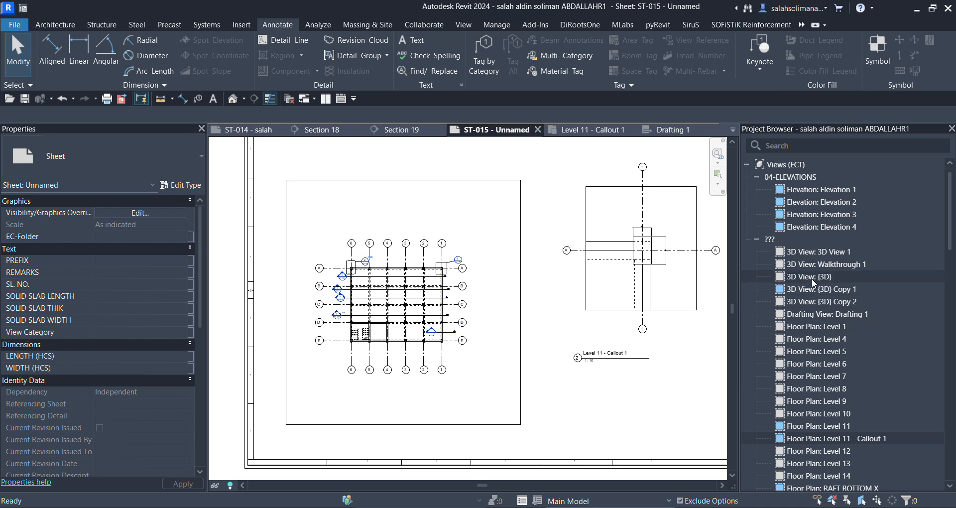
{"action": "scroll", "coordinate": [840, 354], "scroll_direction": "down", "scroll_amount": 15}
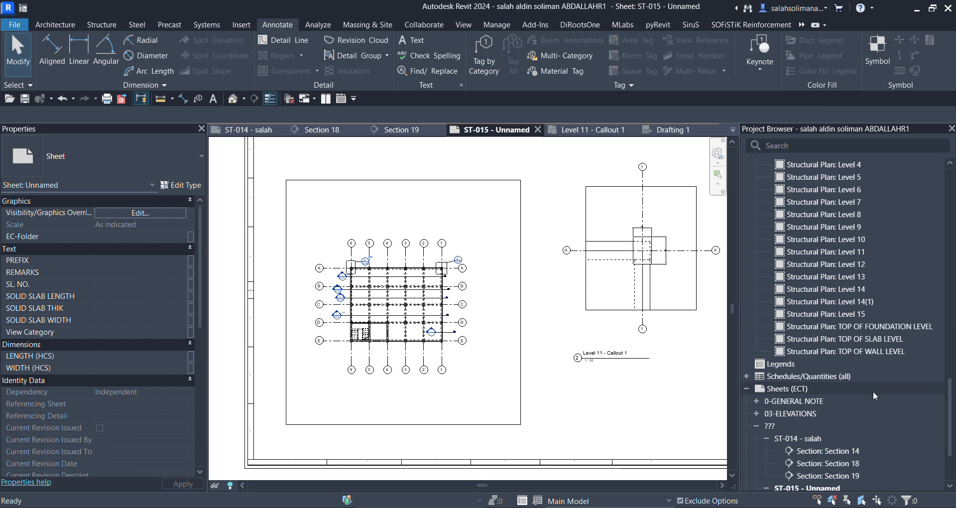
{"action": "scroll", "coordinate": [873, 392], "scroll_direction": "down", "scroll_amount": 2}
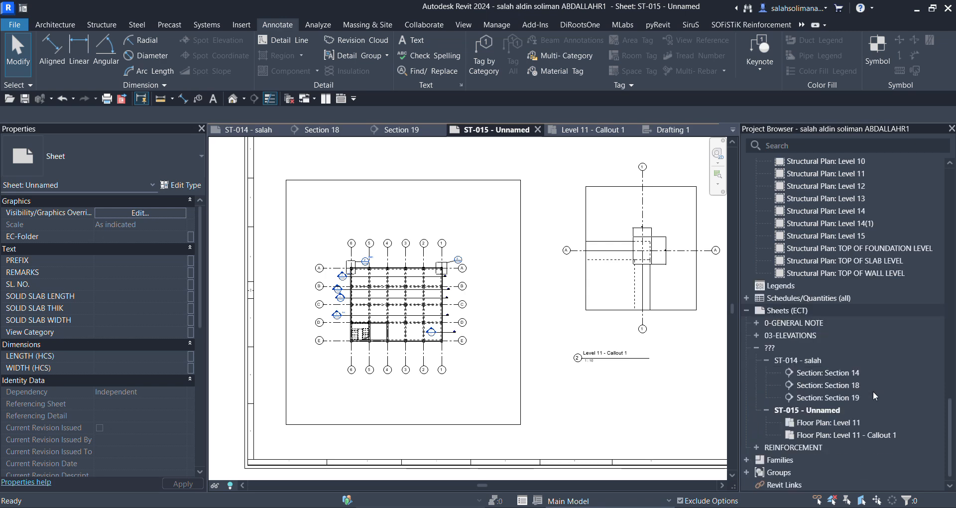
{"action": "scroll", "coordinate": [873, 393], "scroll_direction": "up", "scroll_amount": 10}
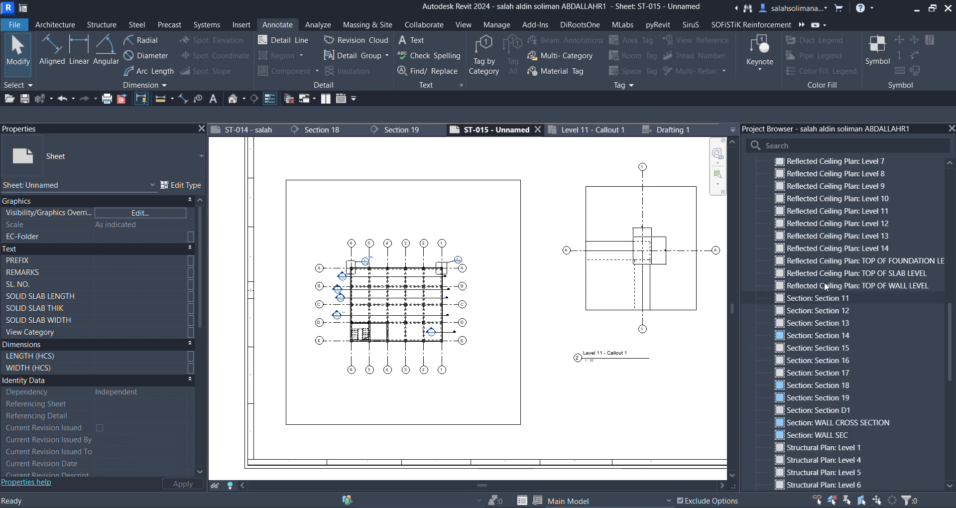
{"action": "scroll", "coordinate": [867, 401], "scroll_direction": "down", "scroll_amount": 3}
{"action": "scroll", "coordinate": [861, 354], "scroll_direction": "up", "scroll_amount": 10}
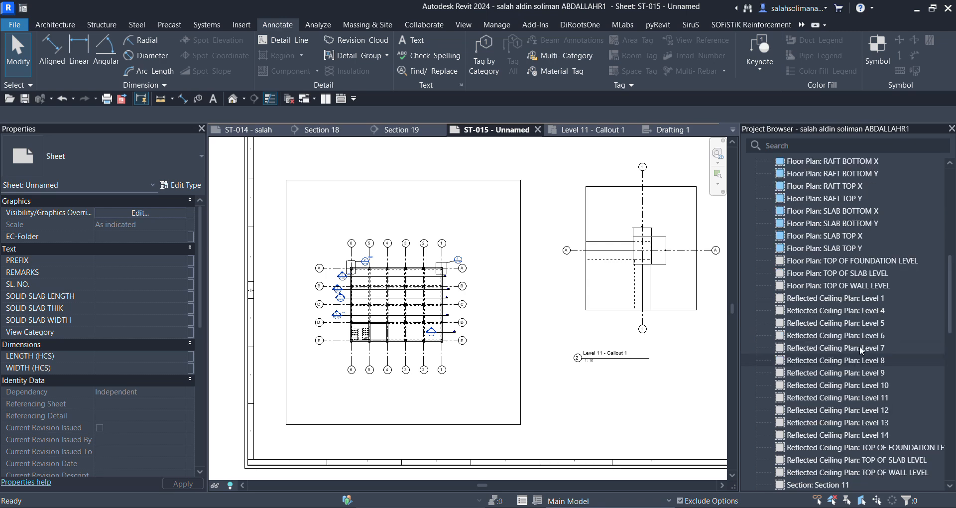
{"action": "scroll", "coordinate": [849, 321], "scroll_direction": "up", "scroll_amount": 5}
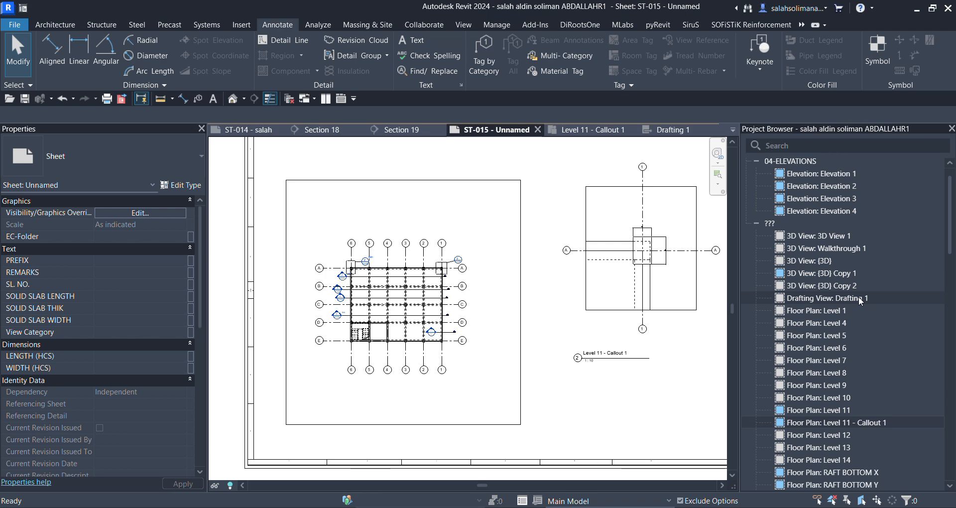
- Place the Drafting 1 view on sheet ST-015 below the Level 11 - Callout 1 viewport
{"action": "left_click_drag", "start_coordinate": [858, 298], "coordinate": [618, 403]}
{"action": "scroll", "coordinate": [617, 404], "scroll_direction": "down", "scroll_amount": 2}
{"action": "middle_click_drag", "start_coordinate": [616, 404], "coordinate": [455, 297]}
{"action": "left_click", "coordinate": [422, 271]}
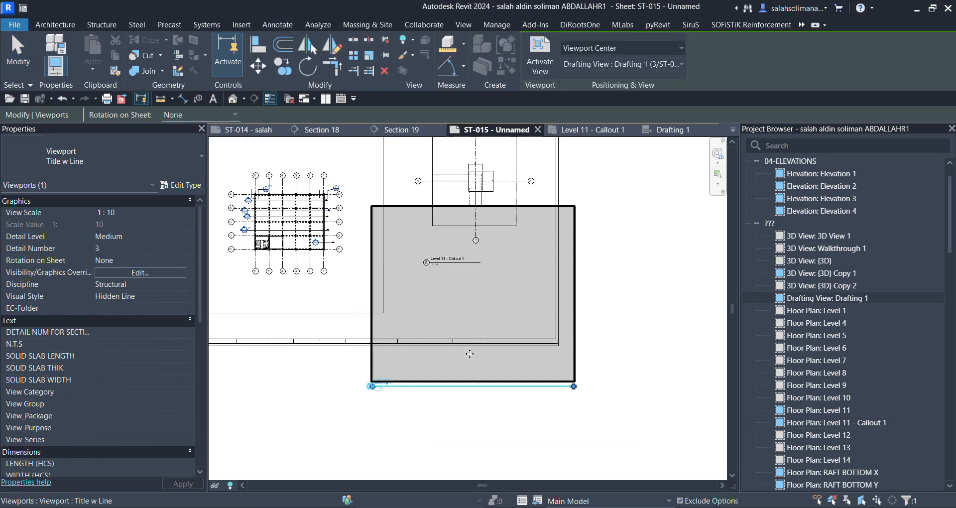
{"action": "scroll", "coordinate": [389, 407], "scroll_direction": "up", "scroll_amount": 1}
{"action": "left_click", "coordinate": [441, 411]}
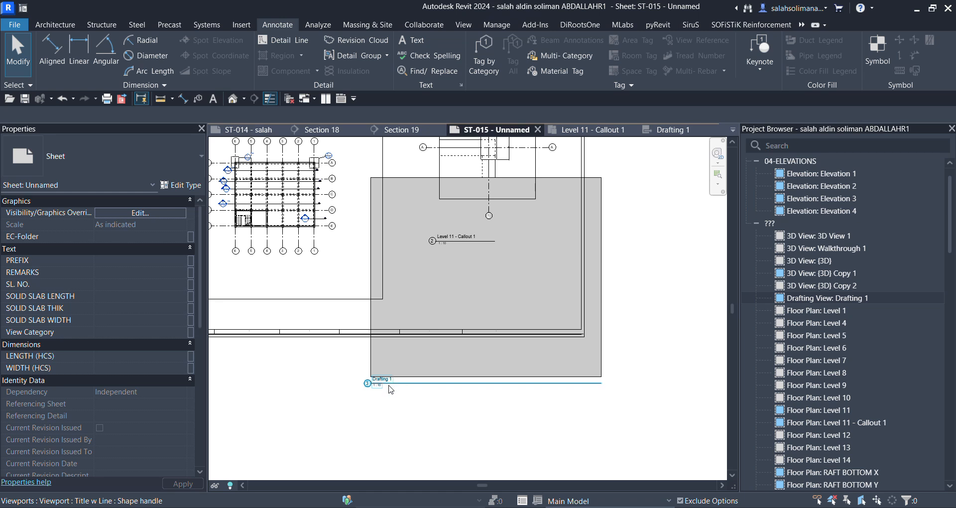
- Inspect the placed drafting viewport and its title on the sheet, and open the Drafting 1 view
{"action": "scroll", "coordinate": [413, 303], "scroll_direction": "up", "scroll_amount": 2}
{"action": "scroll", "coordinate": [478, 288], "scroll_direction": "down", "scroll_amount": 4}
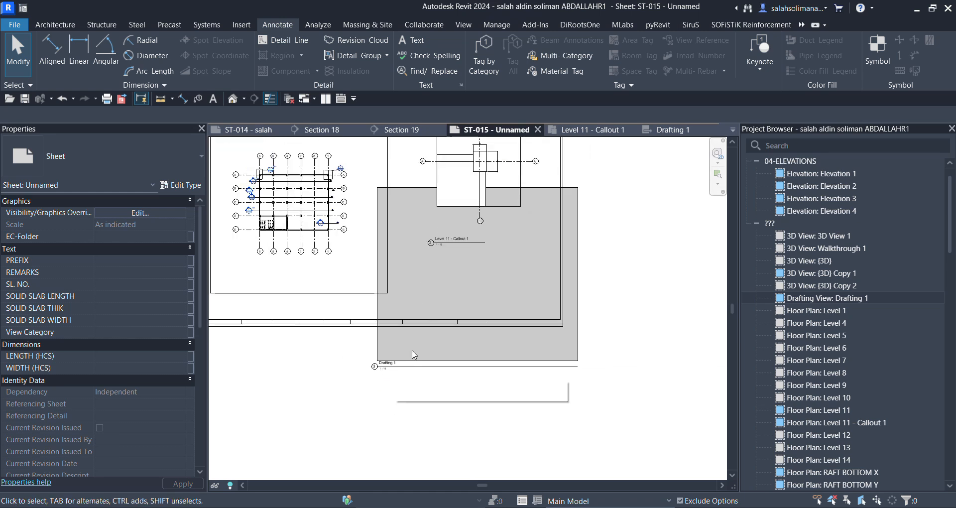
{"action": "double_click", "coordinate": [447, 342]}
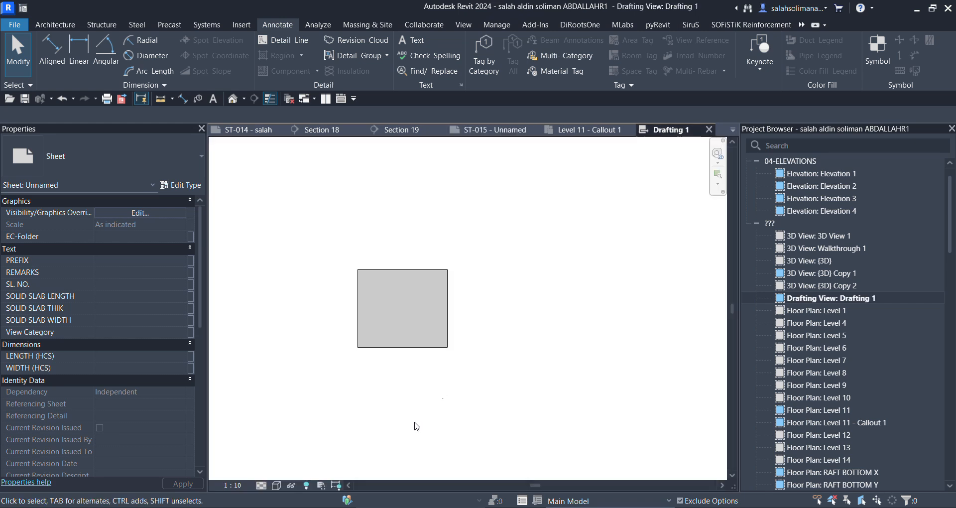
- Set the Drafting 1 view scale to 1 : 25 and return to sheet ST-015
{"action": "left_click", "coordinate": [233, 485]}
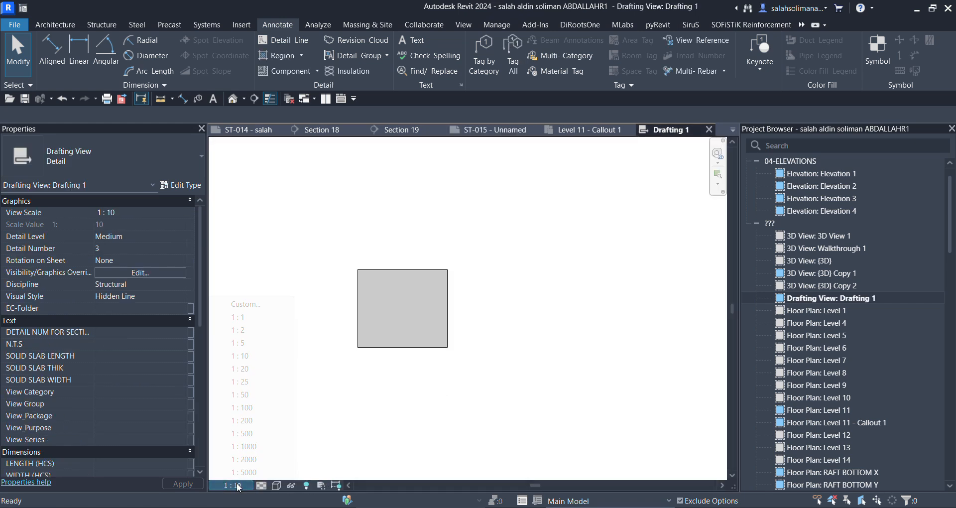
{"action": "left_click", "coordinate": [252, 381]}
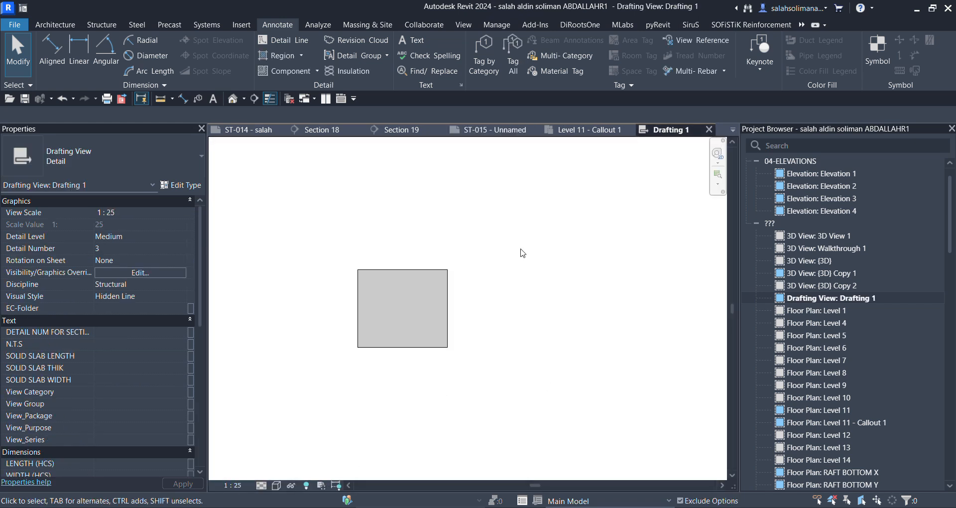
{"action": "left_click", "coordinate": [506, 132]}
- Reposition the Drafting 1 viewport beneath the Level 11 - Callout 1 viewport and shorten its title line
{"action": "left_click_drag", "start_coordinate": [447, 343], "coordinate": [471, 305]}
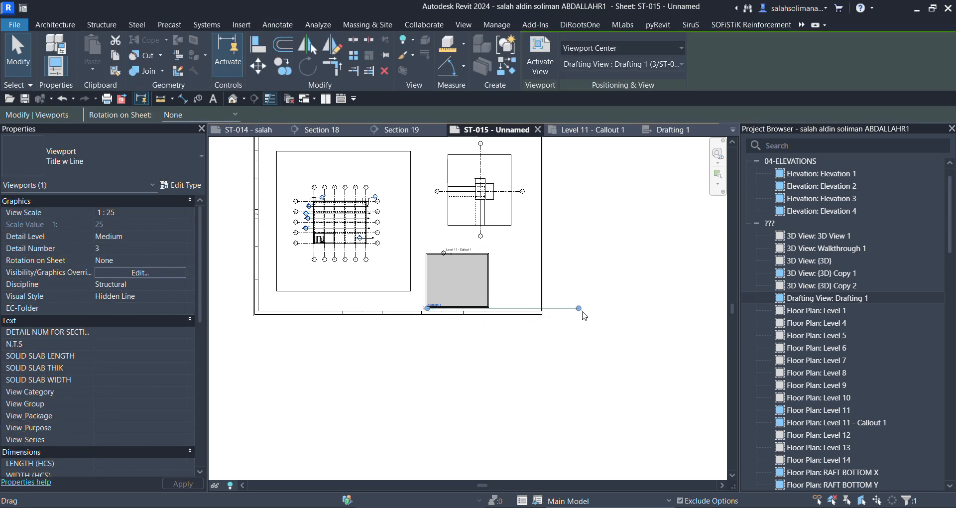
{"action": "left_click", "coordinate": [576, 421]}
- Move the Drafting 1 view title leftward so it starts outside the viewport's lower-left corner
{"action": "scroll", "coordinate": [453, 287], "scroll_direction": "up", "scroll_amount": 3}
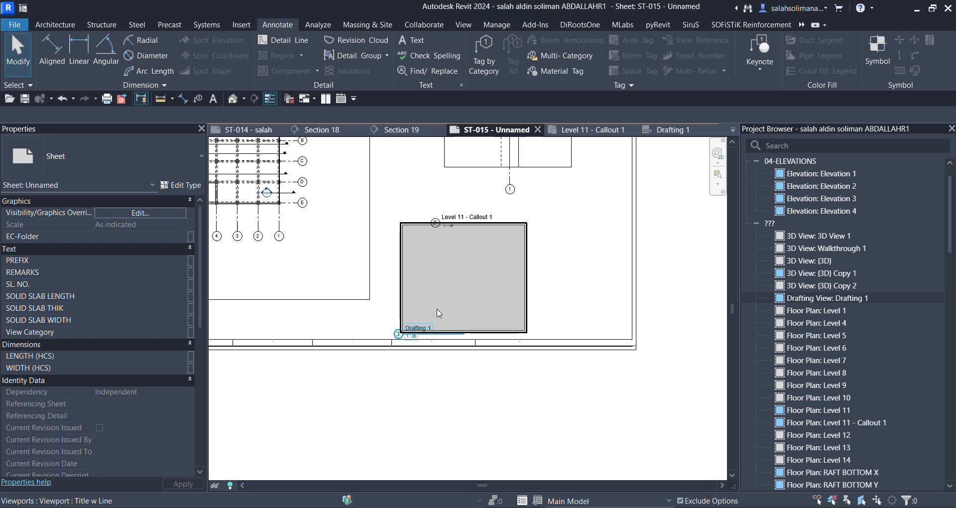
{"action": "scroll", "coordinate": [443, 276], "scroll_direction": "up", "scroll_amount": 2}
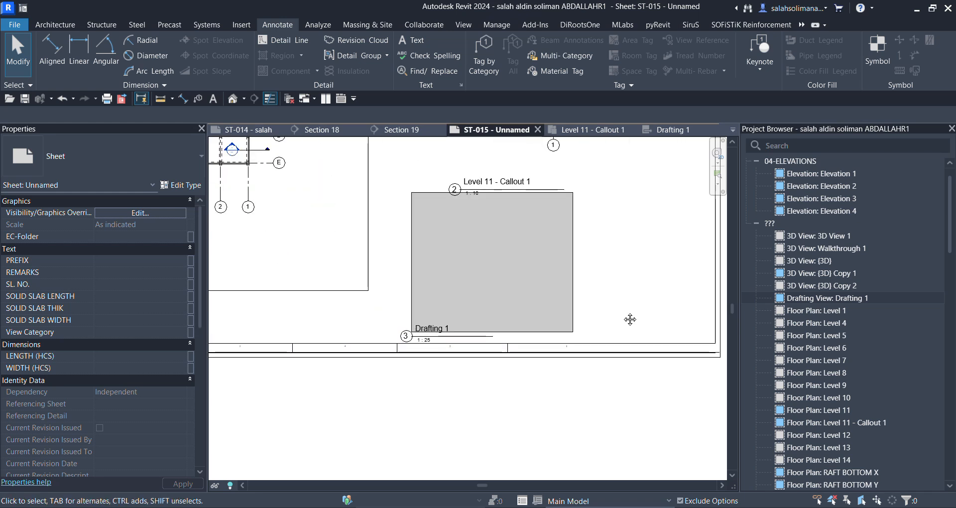
{"action": "middle_click_drag", "start_coordinate": [630, 319], "coordinate": [587, 349]}
{"action": "left_click_drag", "start_coordinate": [395, 368], "coordinate": [330, 368]}
{"action": "left_click", "coordinate": [366, 338]}
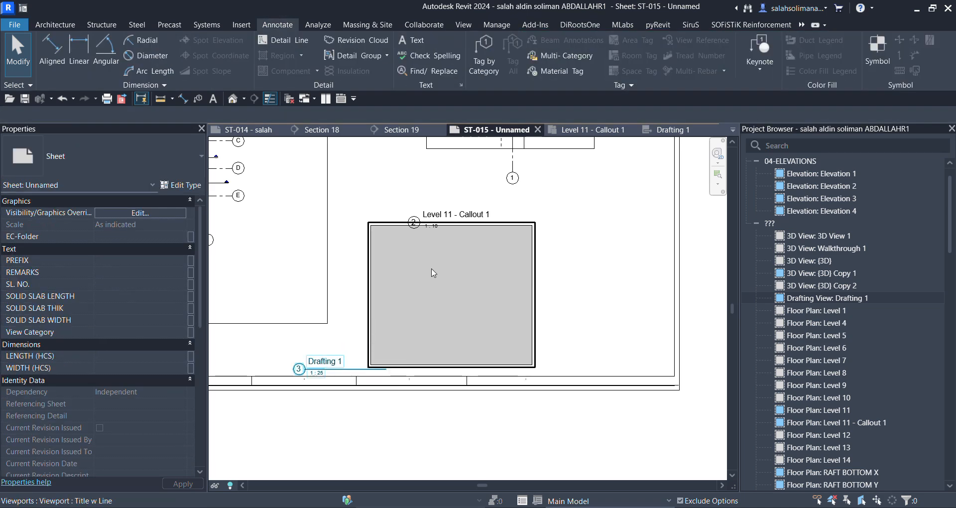